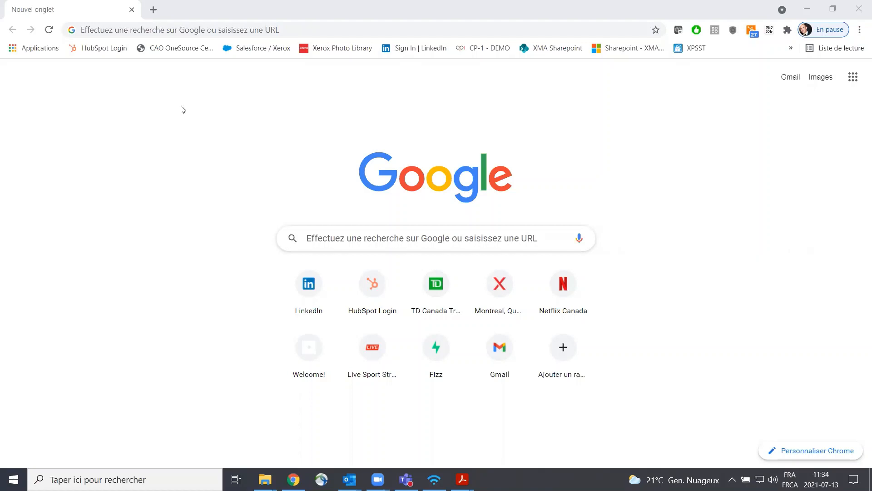
Step: Load the printer's web interface at 192.168.10.36
click(217, 30)
text(192.168.10.36)
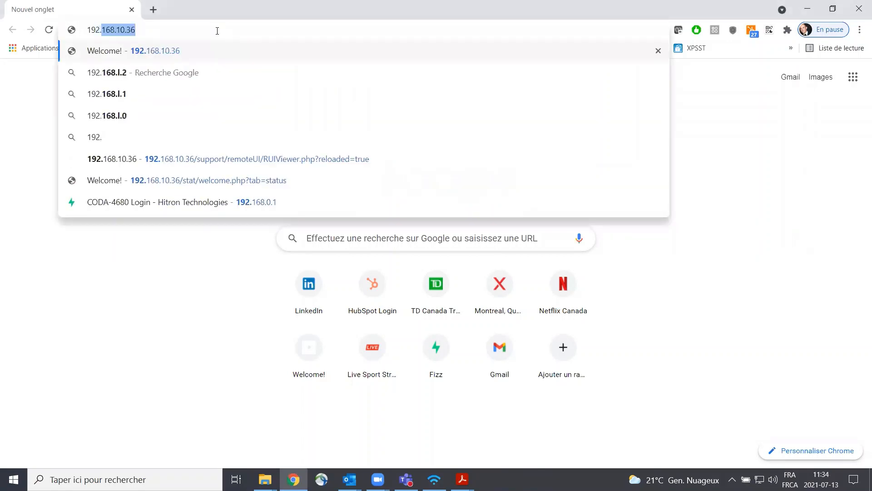
key(Right)
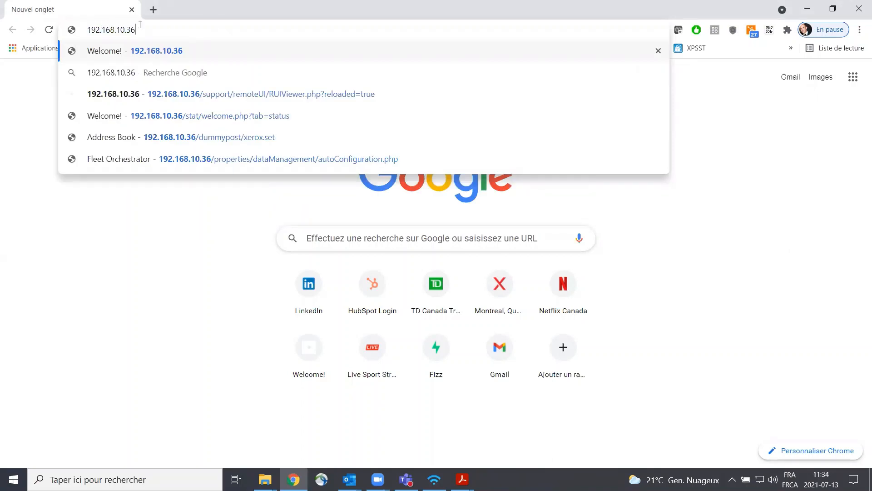
key(Return)
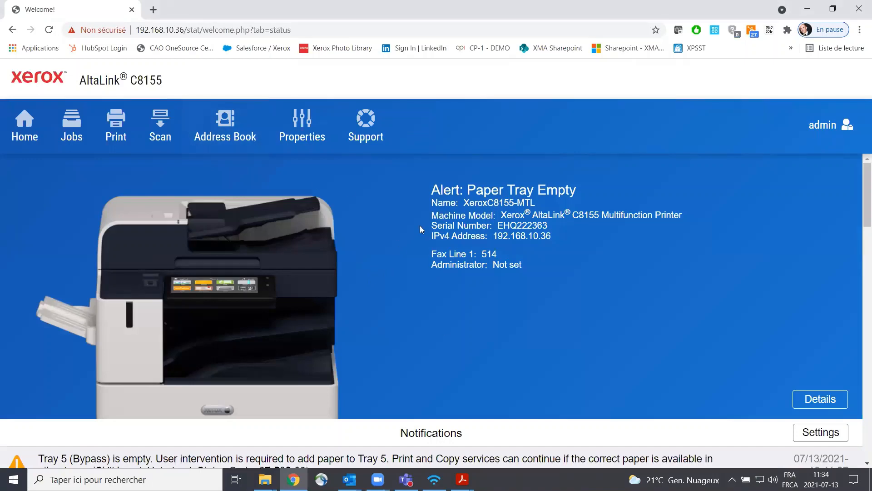
Step: Start a remote control panel session for the AltaLink C8155, maximize its window and dismiss the remote connection notice
scroll(388, 233, down, 15)
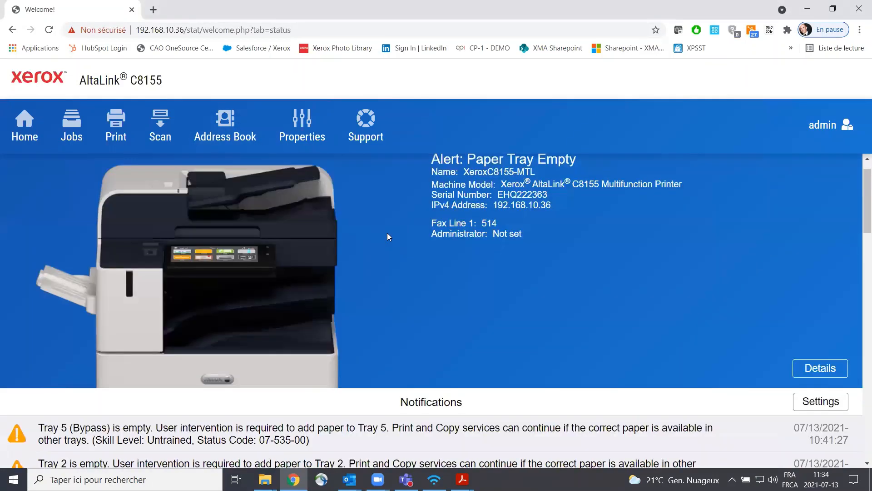
scroll(387, 236, up, 18)
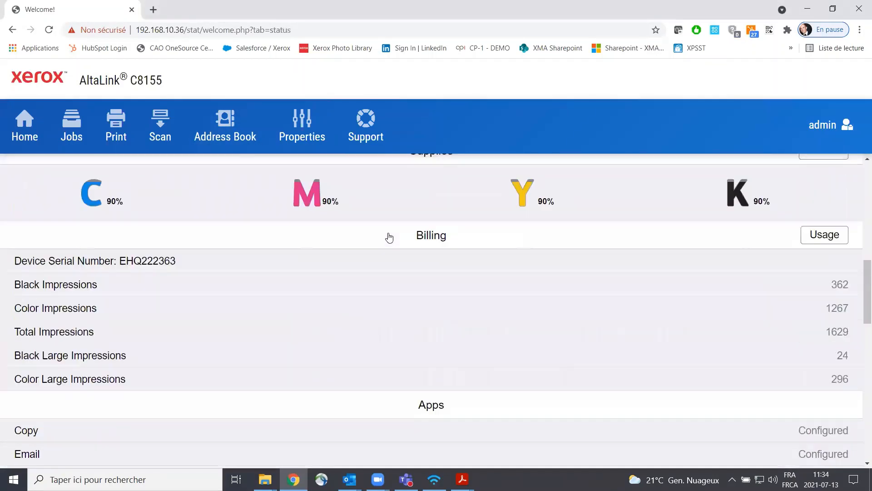
scroll(387, 236, down, 4)
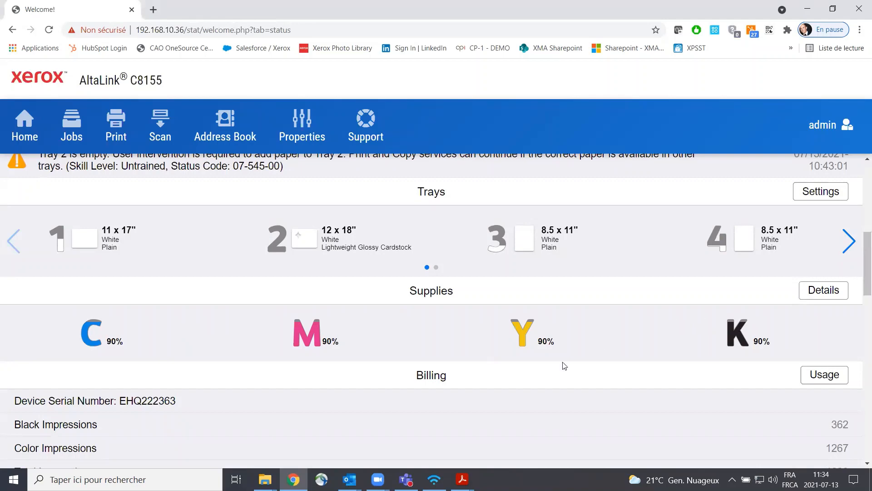
scroll(630, 329, down, 15)
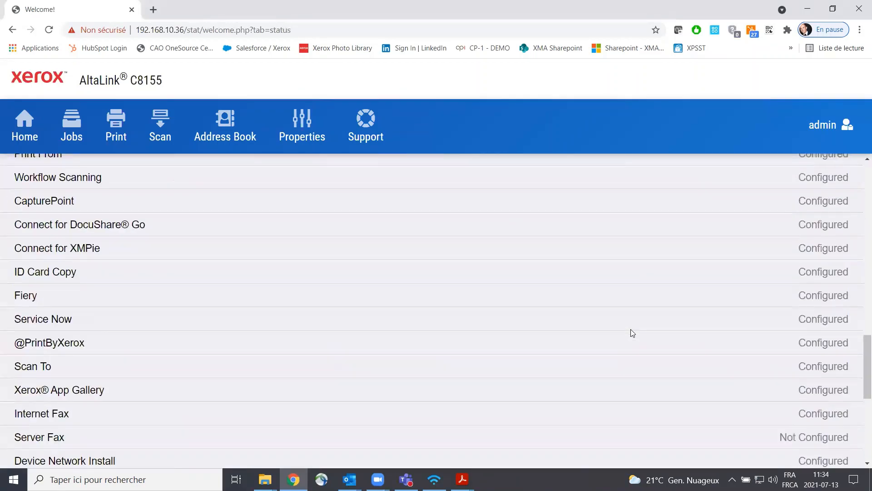
click(538, 255)
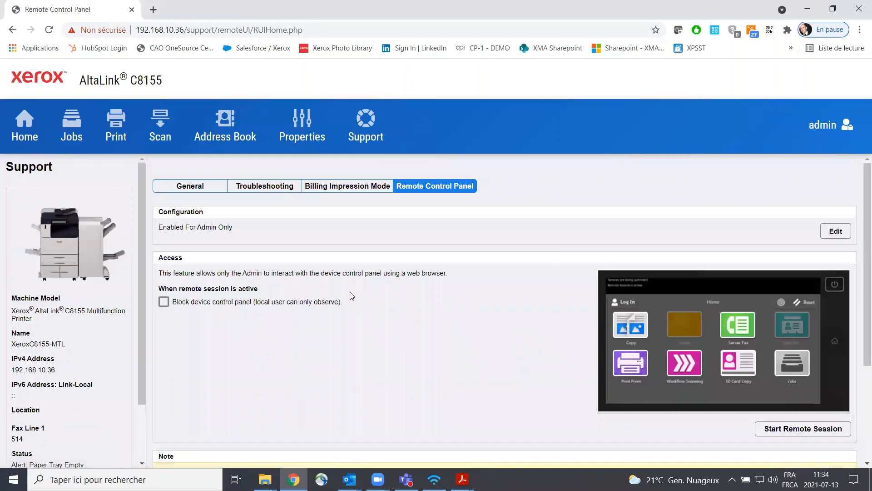
click(791, 429)
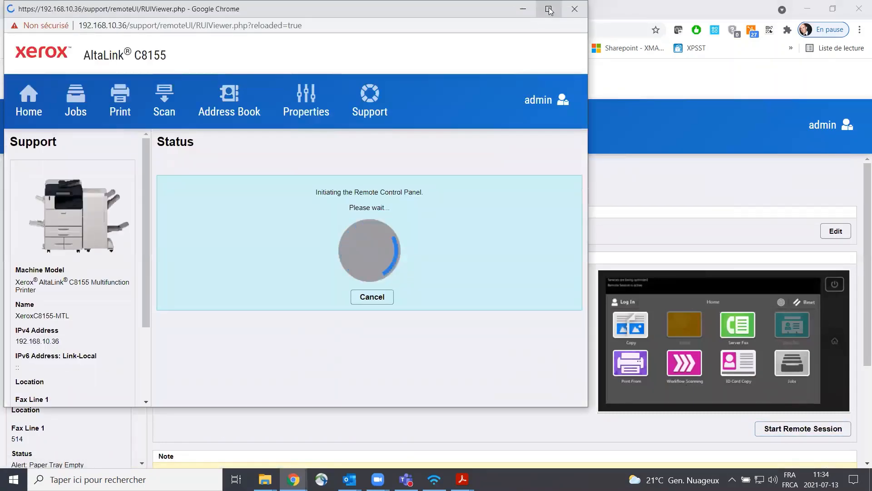
click(549, 9)
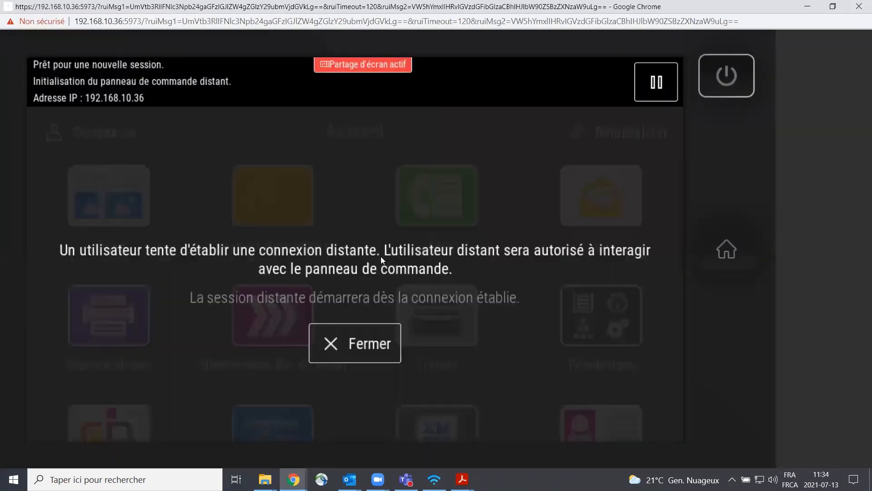
click(370, 343)
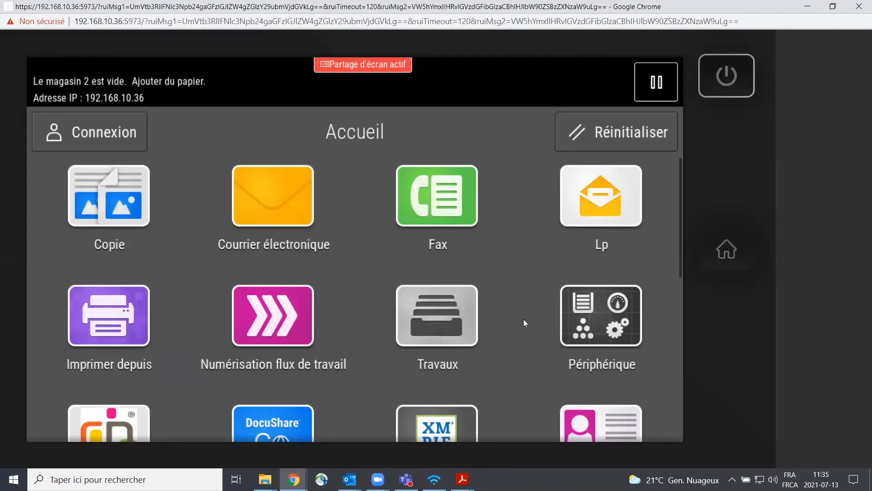
Step: Check the active notifications and the paper tray status in the printer's Périphérique settings
scroll(524, 320, down, 1)
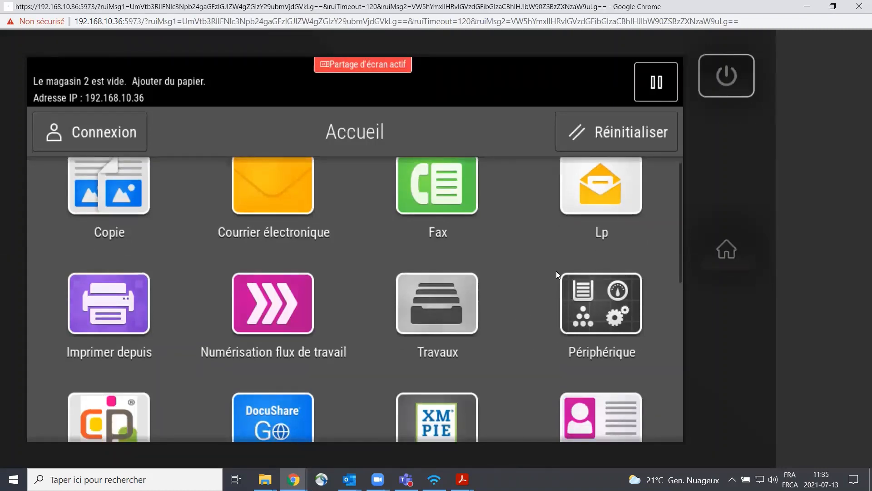
click(610, 306)
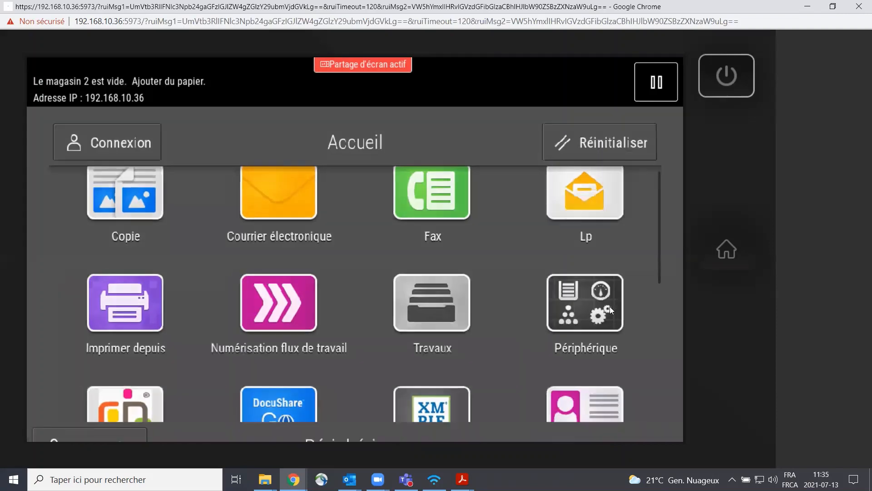
scroll(162, 335, down, 1)
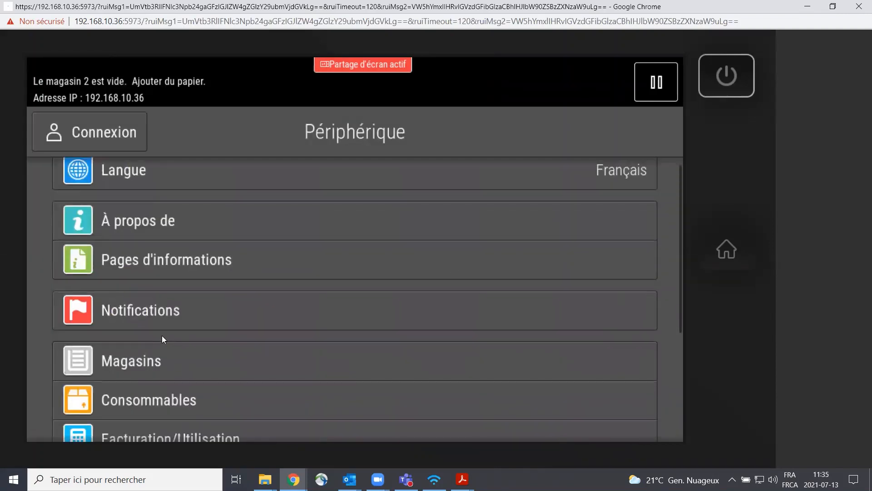
click(212, 303)
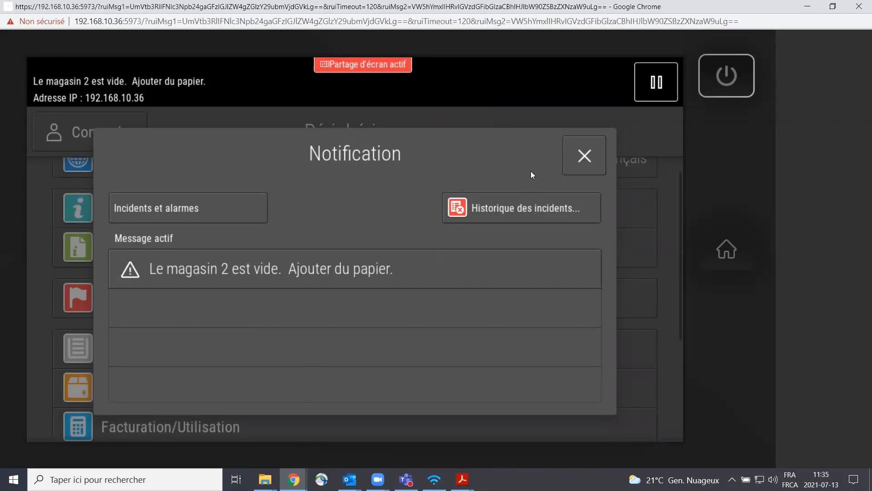
click(583, 157)
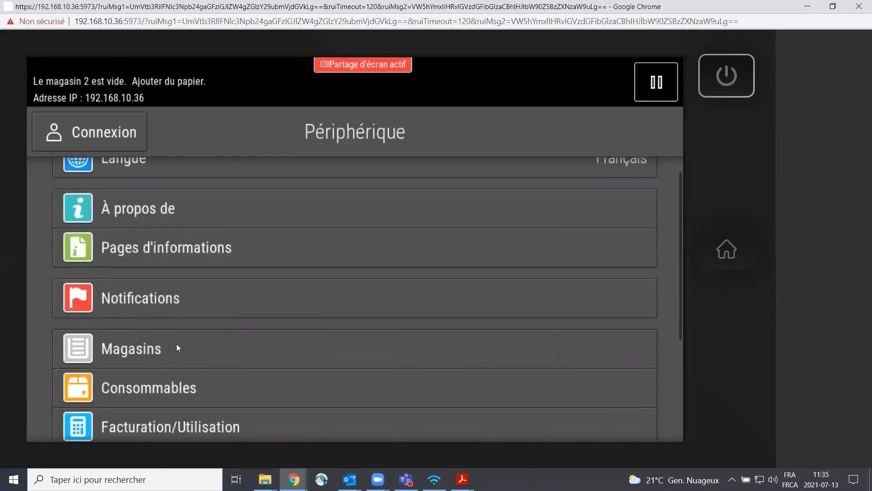
click(177, 344)
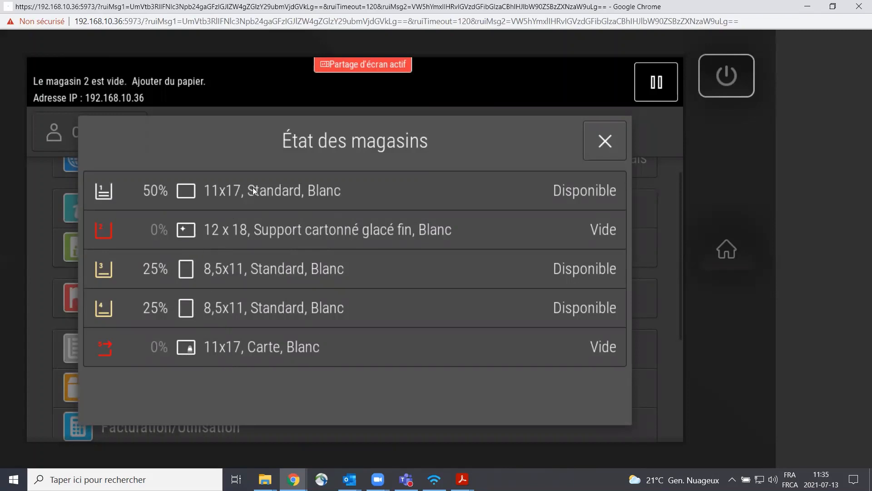
click(598, 141)
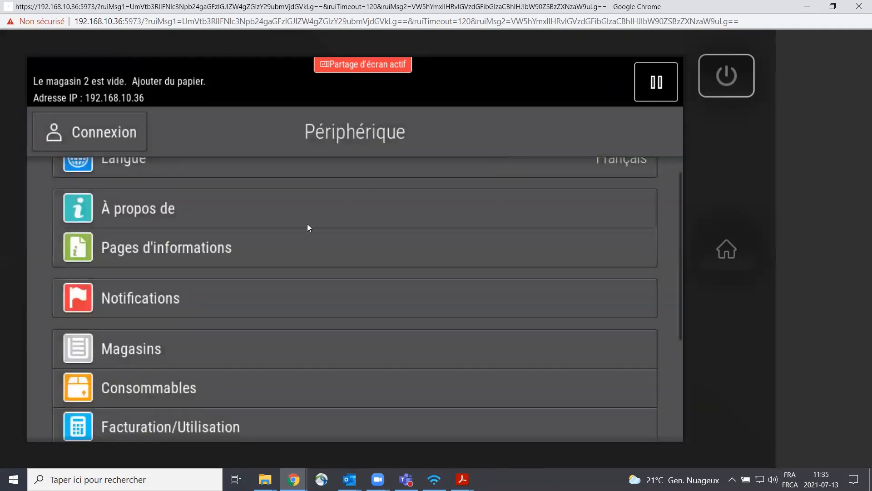
Step: Review the toner levels under Consommables and the list of other consumables, closing both windows
scroll(249, 296, down, 1)
click(209, 363)
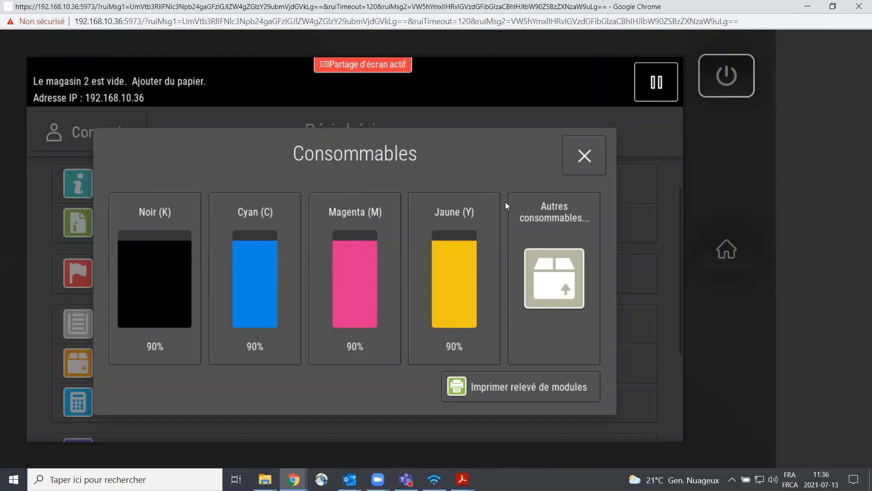
click(564, 271)
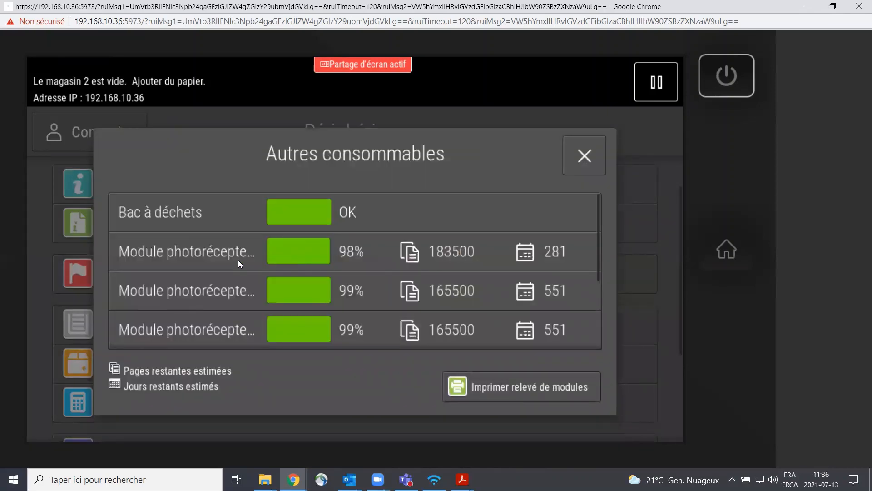
scroll(236, 248, down, 1)
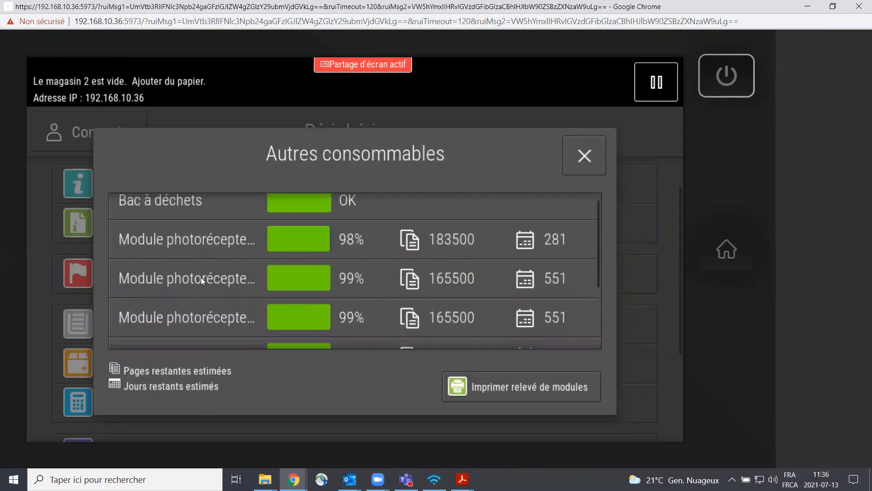
scroll(326, 275, down, 3)
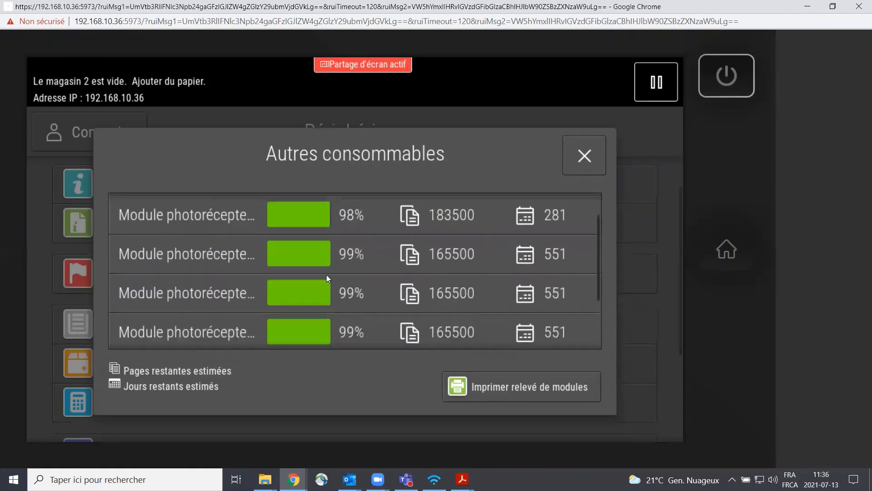
scroll(326, 275, up, 3)
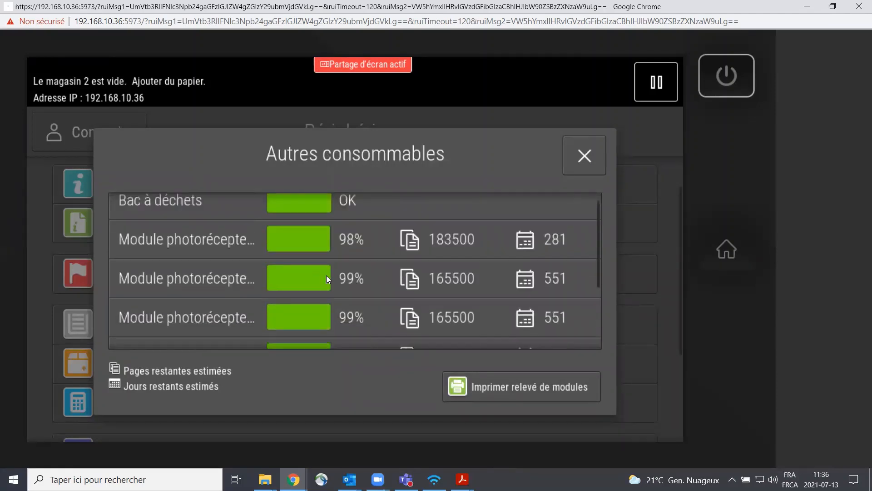
click(583, 163)
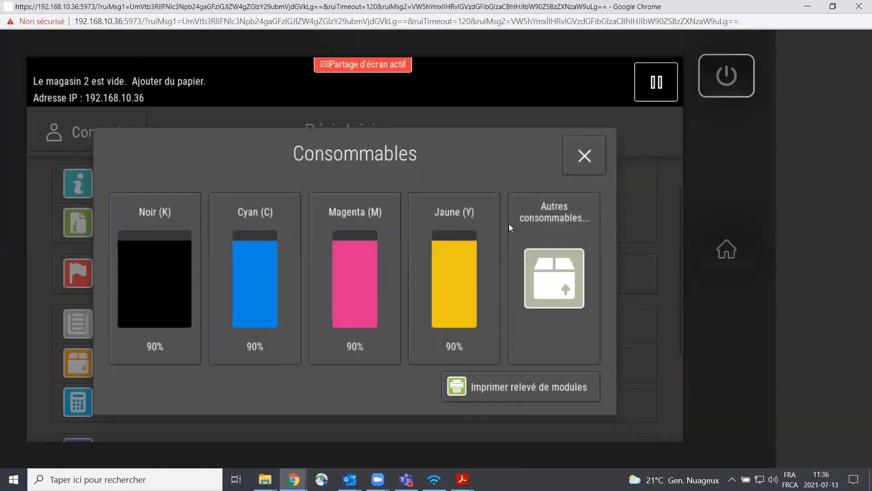
click(593, 162)
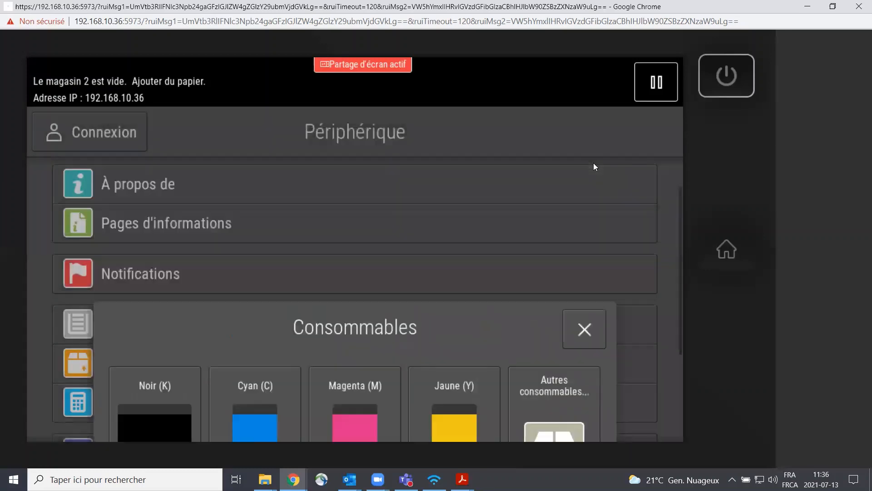
Step: Look over the remaining Périphérique options and return to the control panel's home screen
scroll(300, 273, down, 2)
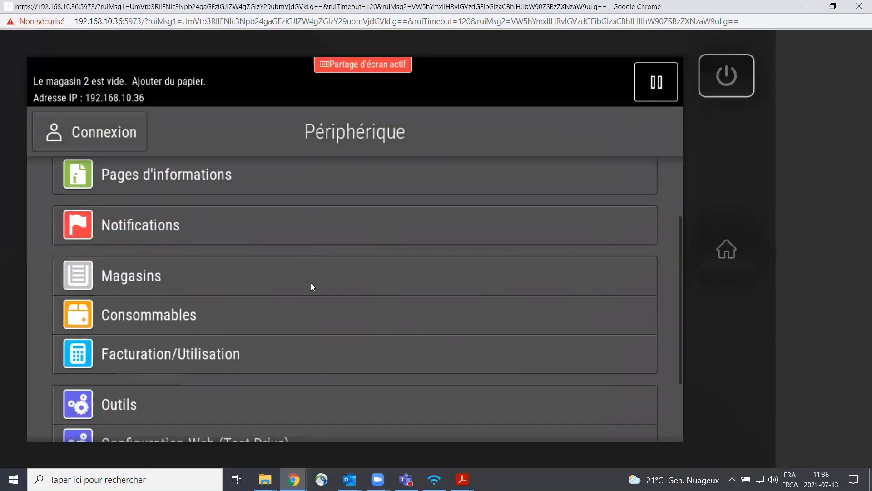
scroll(312, 286, down, 3)
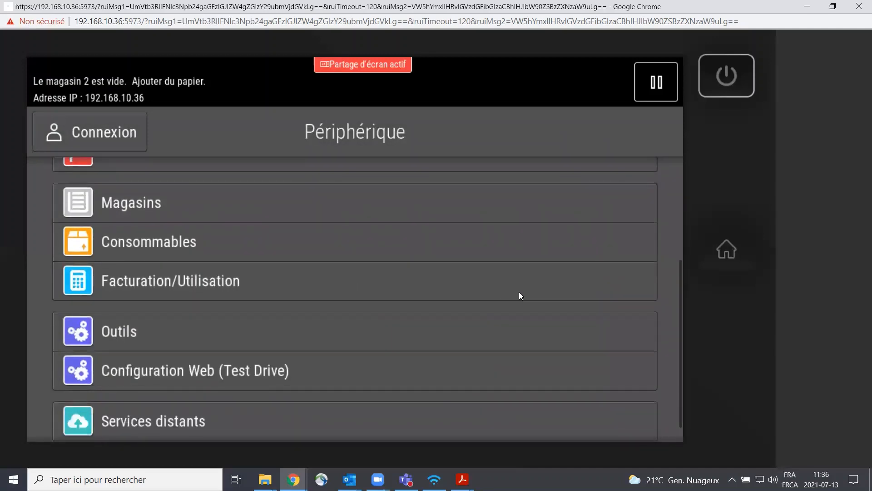
scroll(520, 296, down, 1)
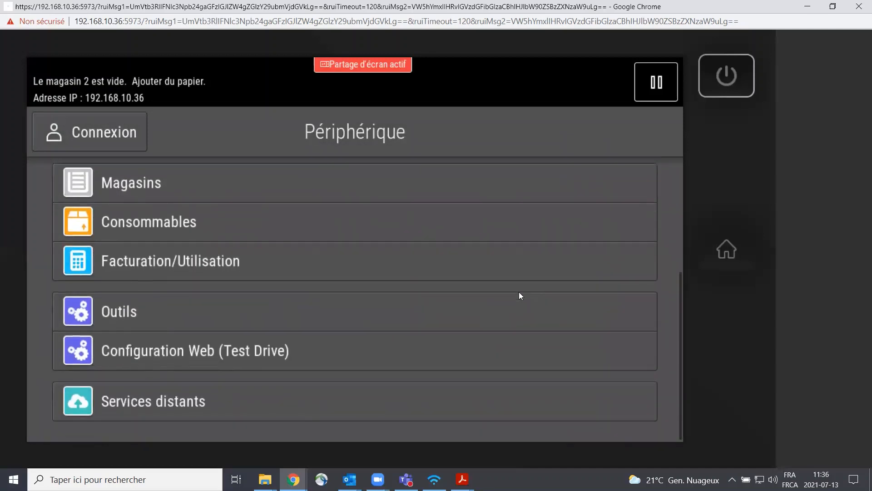
click(728, 250)
scroll(380, 273, up, 1)
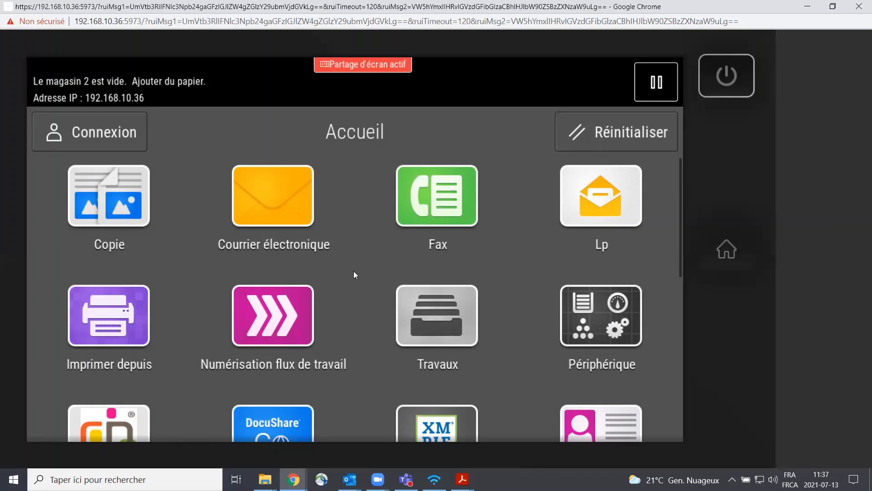
Step: Open the Service Now app and proceed to its Question / Issue Details form
scroll(354, 273, down, 3)
scroll(355, 274, down, 3)
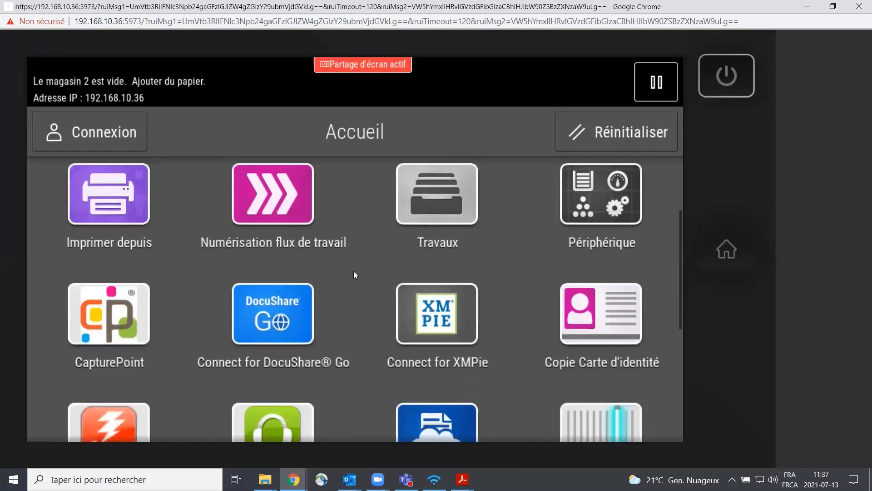
scroll(354, 271, down, 2)
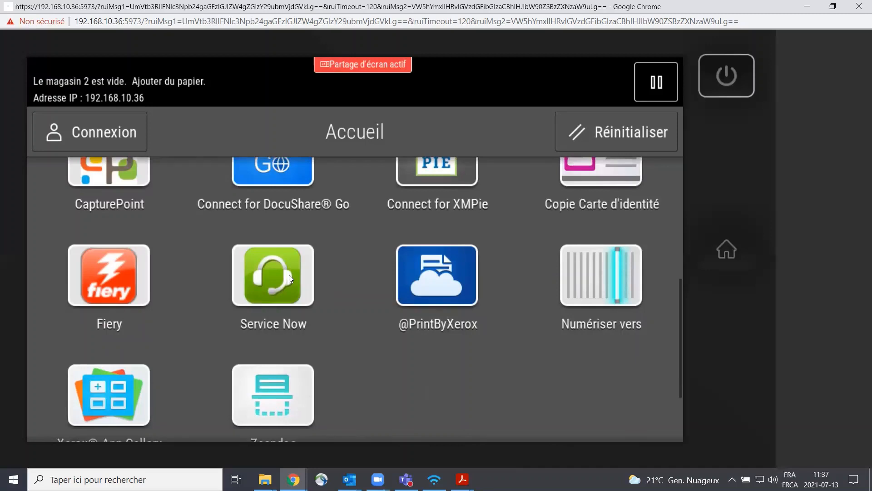
click(289, 274)
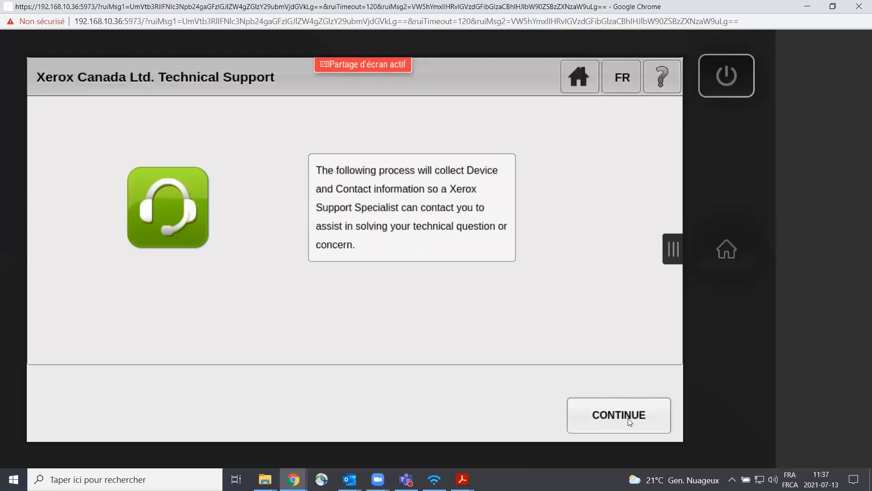
click(630, 420)
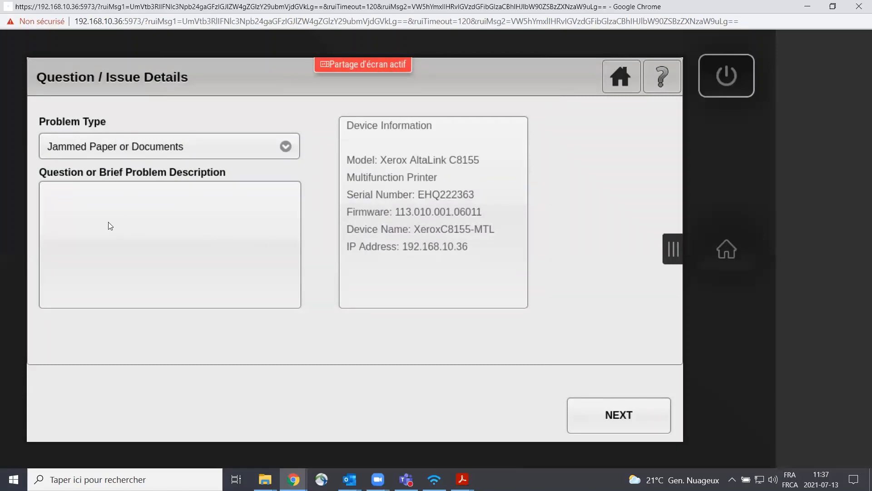
Step: Enter "papier coince" as the brief problem description and proceed to the contact information form
click(130, 220)
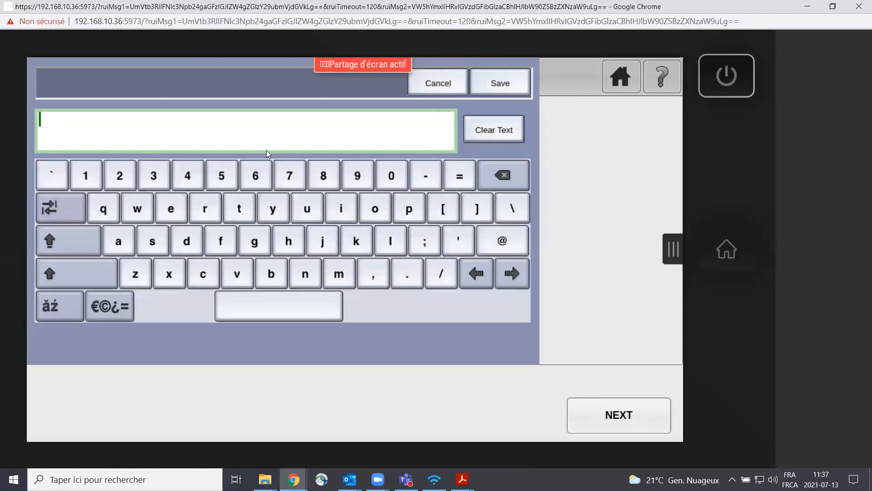
text(papier coinc)
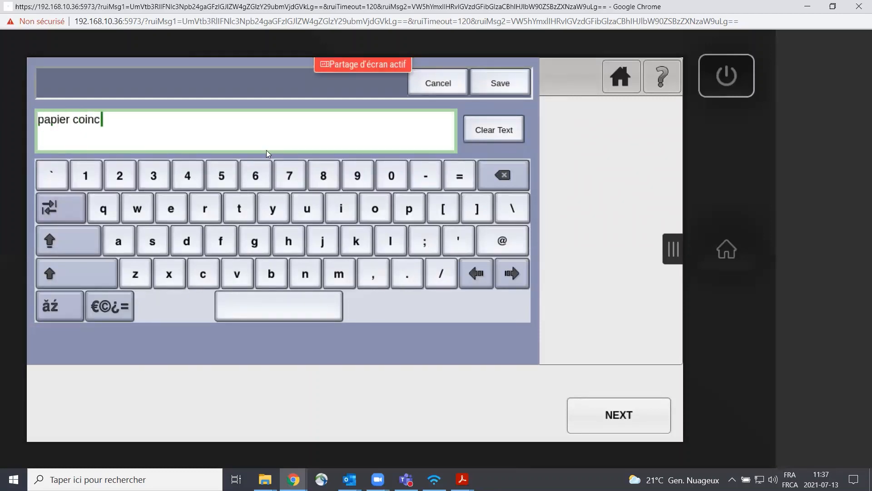
click(178, 210)
click(507, 92)
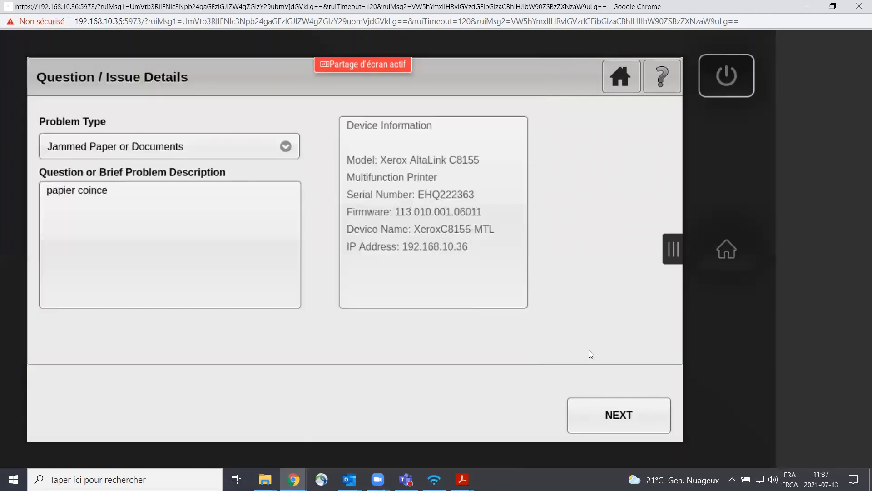
click(606, 416)
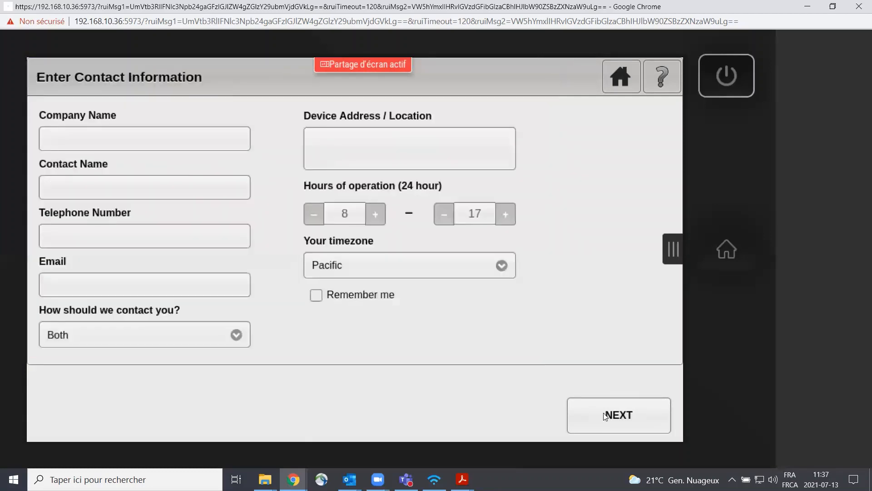
Step: Enter XMA as the company name and fill in the contact's name
click(90, 138)
text(XMA)
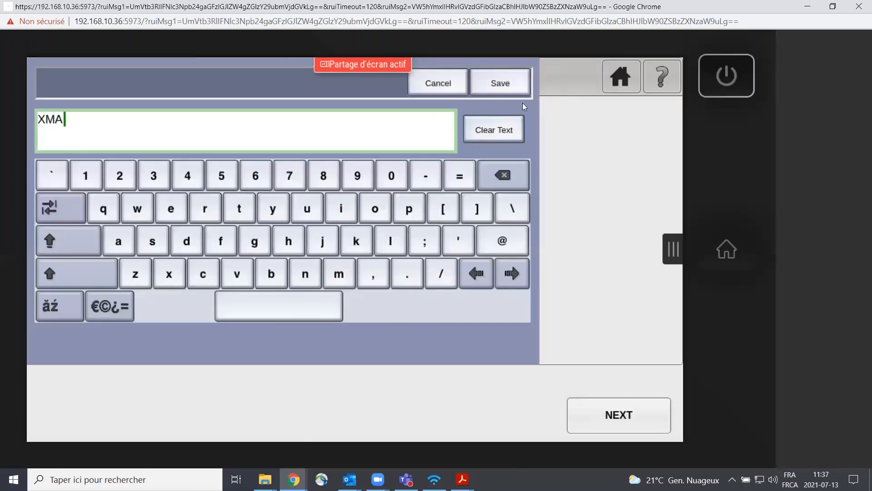
click(515, 87)
click(93, 191)
text(Nathaniel)
click(497, 89)
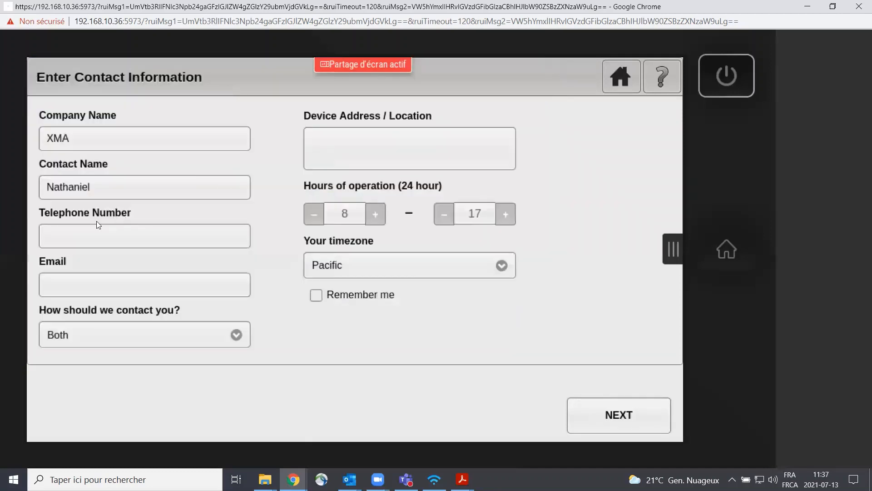
Step: Fill in the contact's telephone number and save it
click(90, 236)
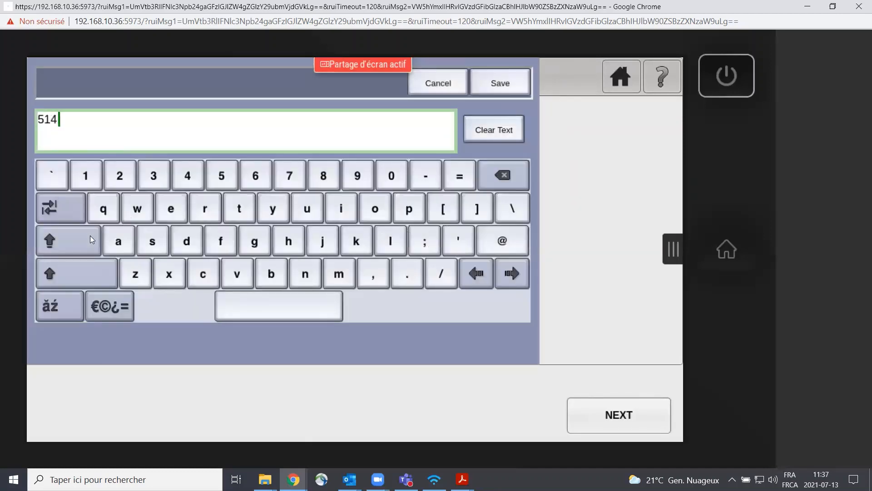
click(500, 82)
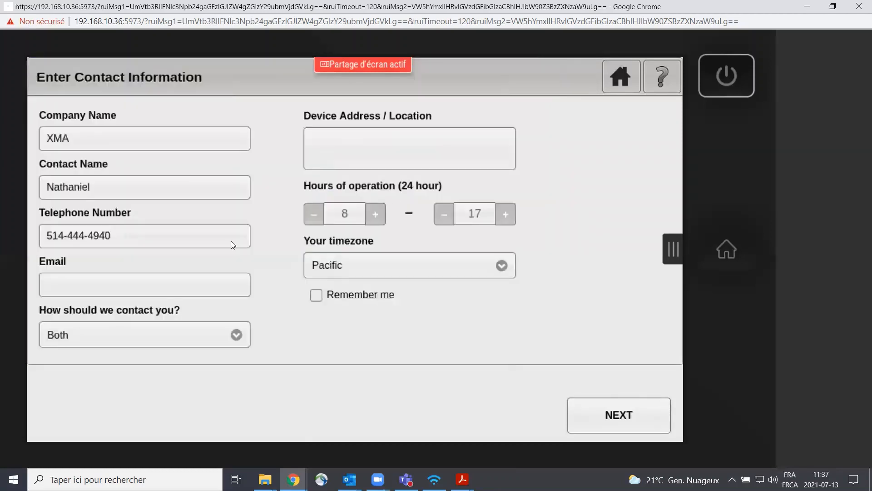
Step: Fill in the contact's e-mail address and save it
click(72, 285)
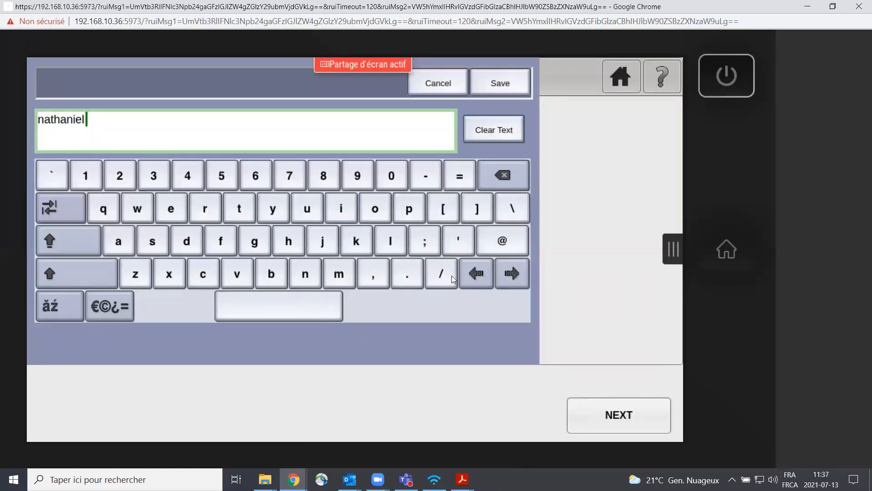
click(493, 244)
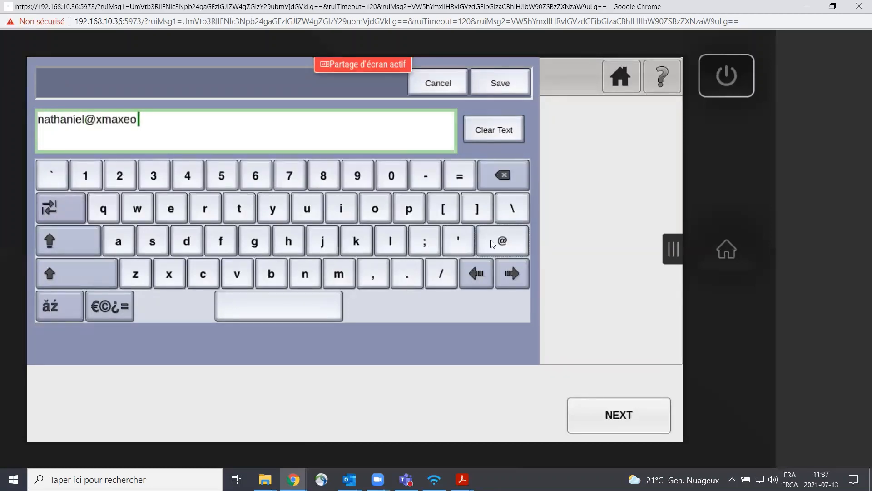
click(488, 84)
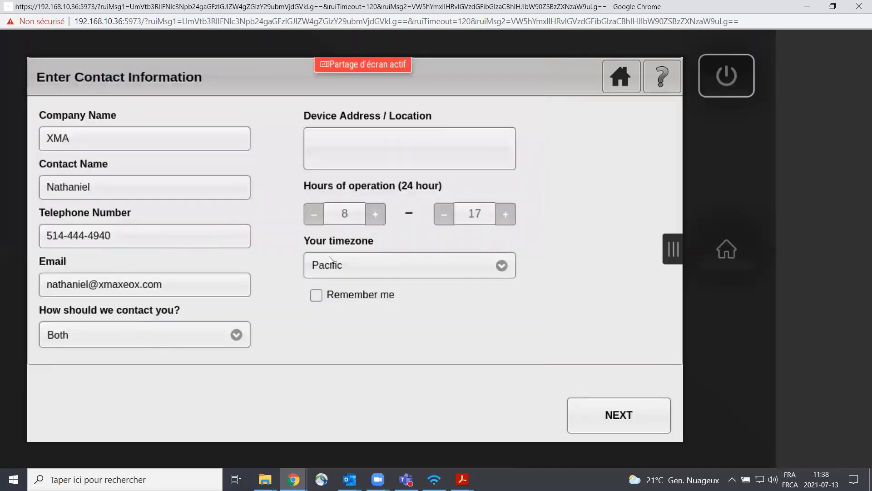
Step: Enter the device's full postal address, including suite, city, province and postal code, as its location
click(350, 144)
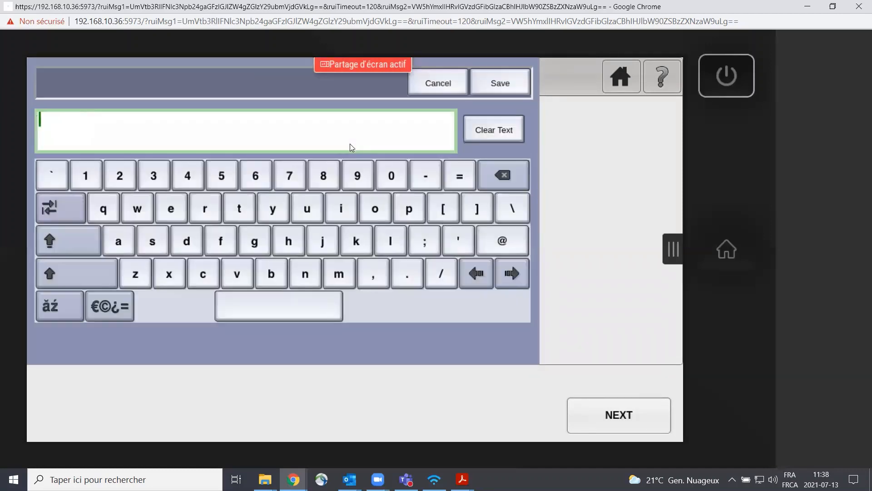
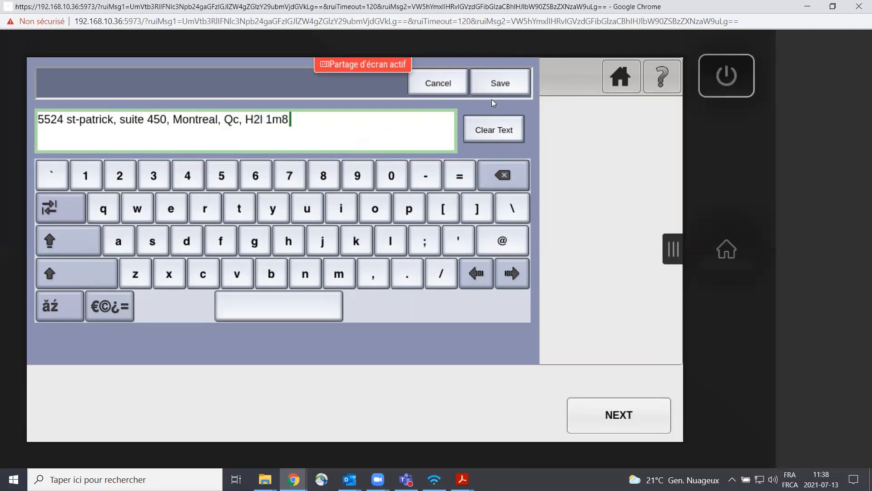
click(501, 83)
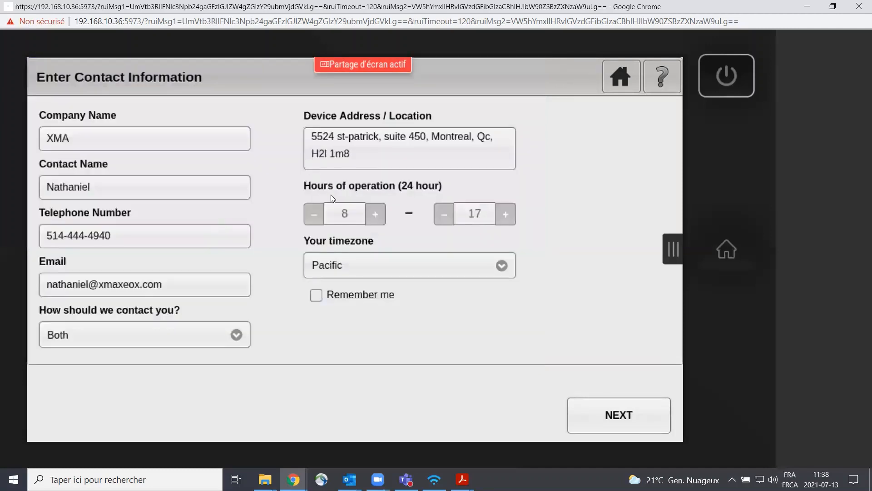
Step: Set the opening hour of operation to 9 and the timezone to Eastern, and proceed to the Confirm Details page
click(375, 214)
click(392, 263)
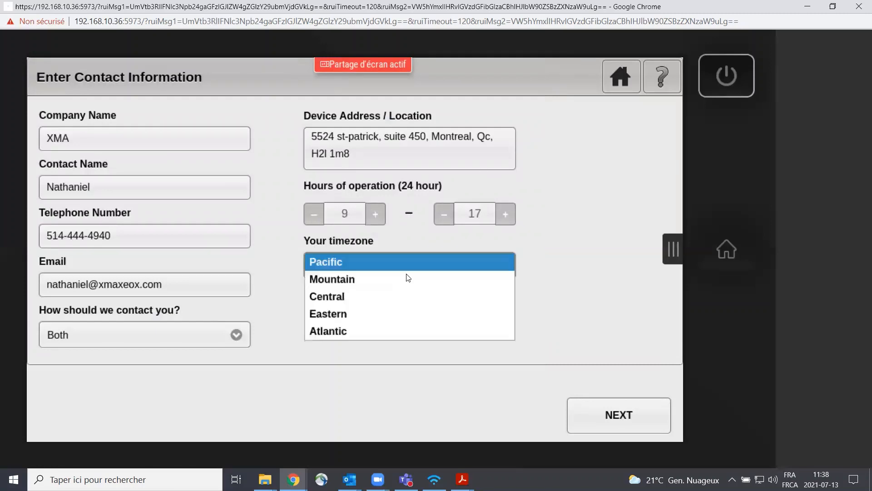
click(389, 319)
click(610, 421)
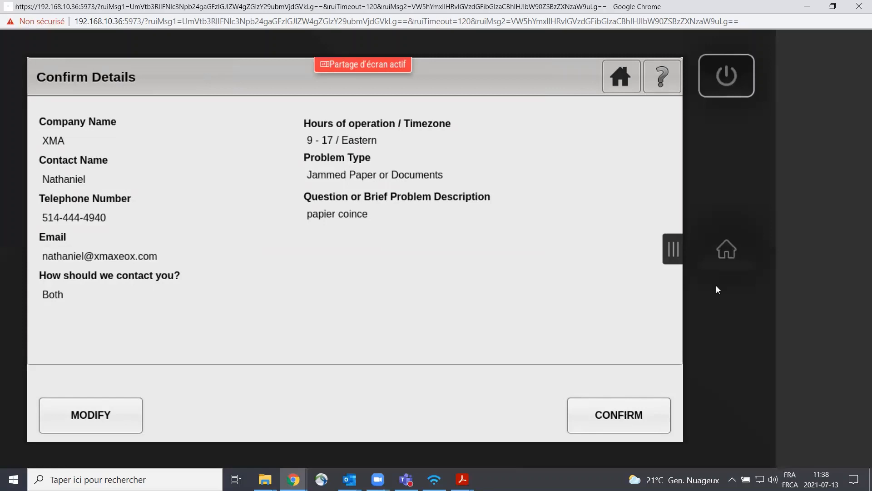
Step: Leave the support request without confirming it and return to the main apps on the control panel's home screen
click(736, 253)
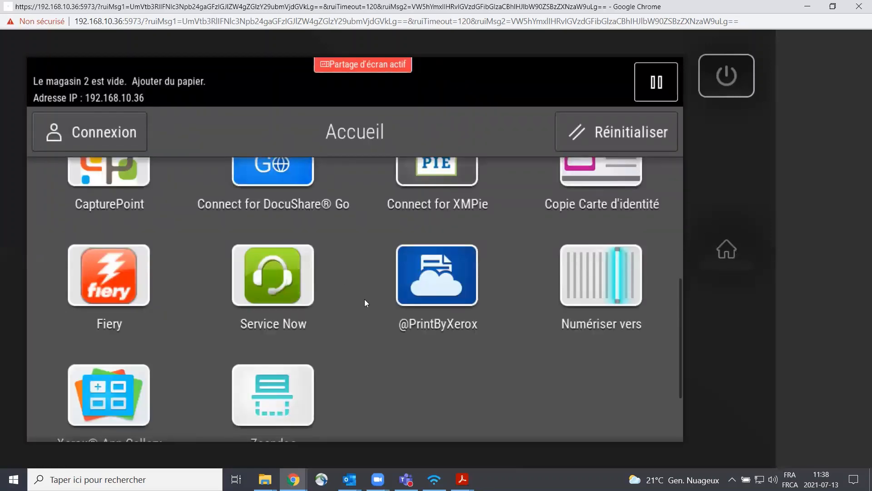
scroll(364, 305, up, 3)
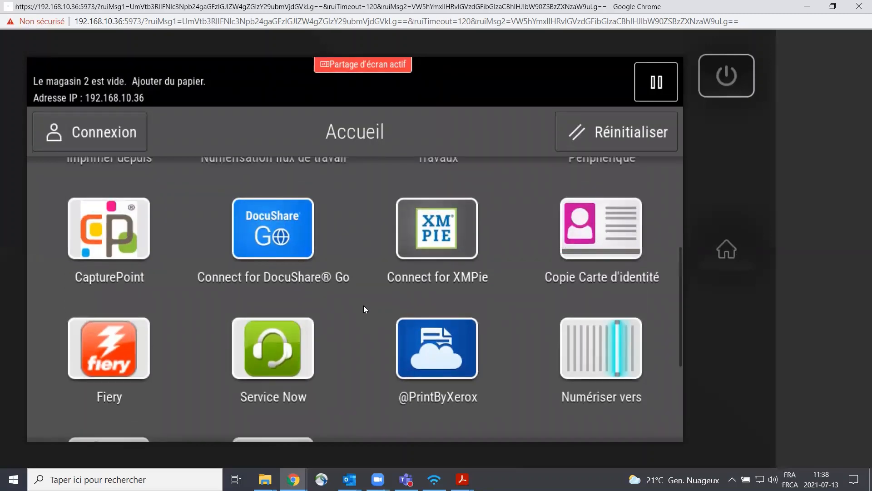
scroll(364, 306, up, 3)
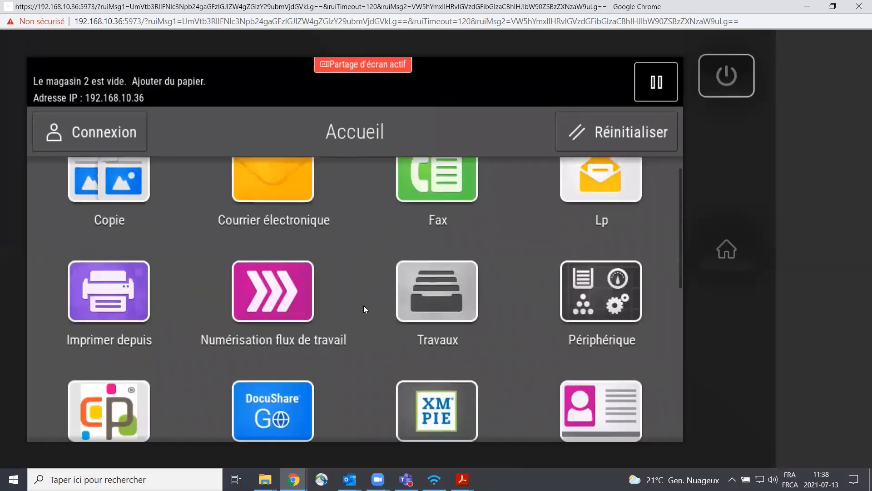